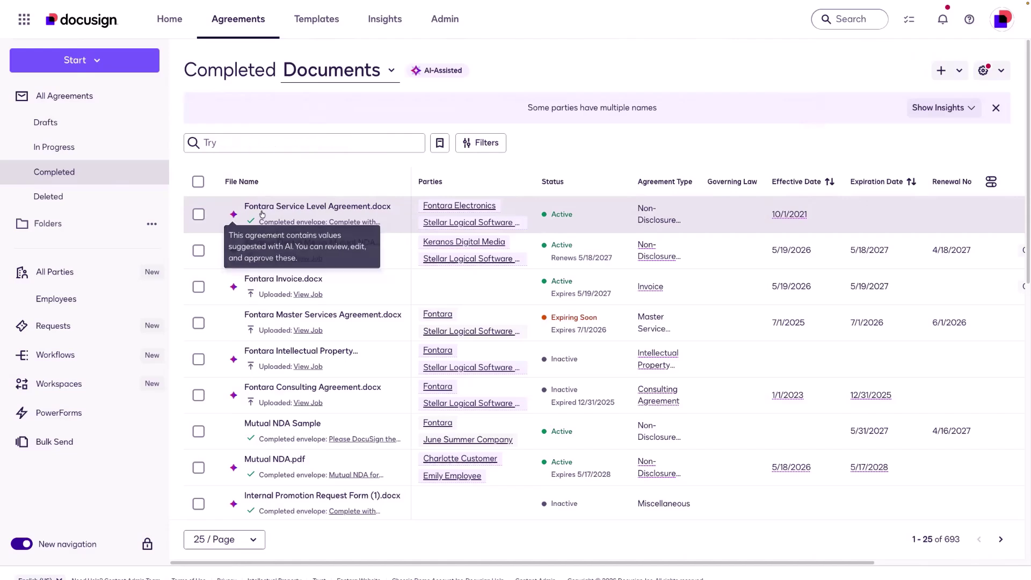
Open Fontara Service Level Agreement.docx and start reviewing all of its AI-suggested details.
click(346, 206)
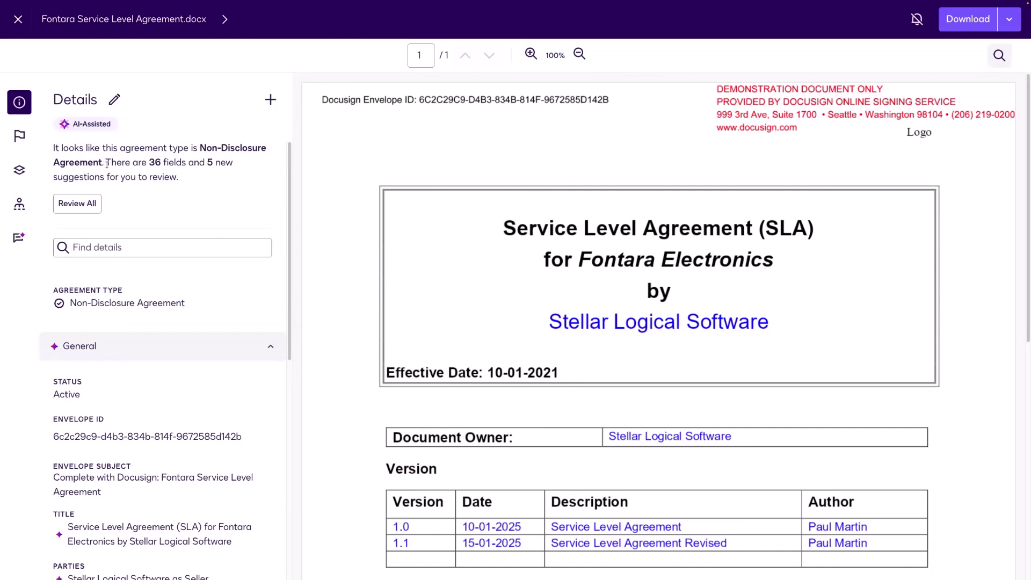
click(84, 206)
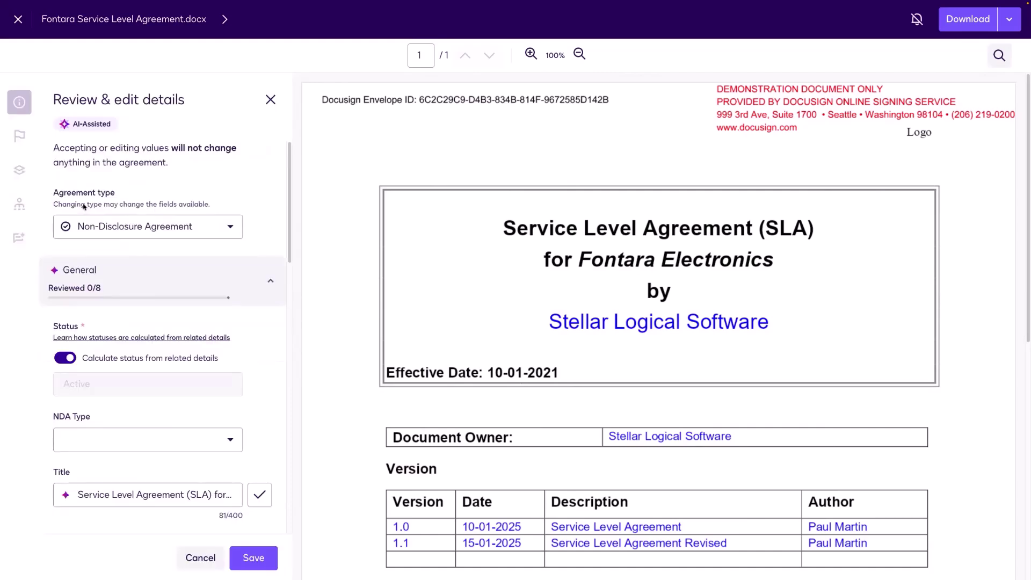
drag(166, 162, 54, 151)
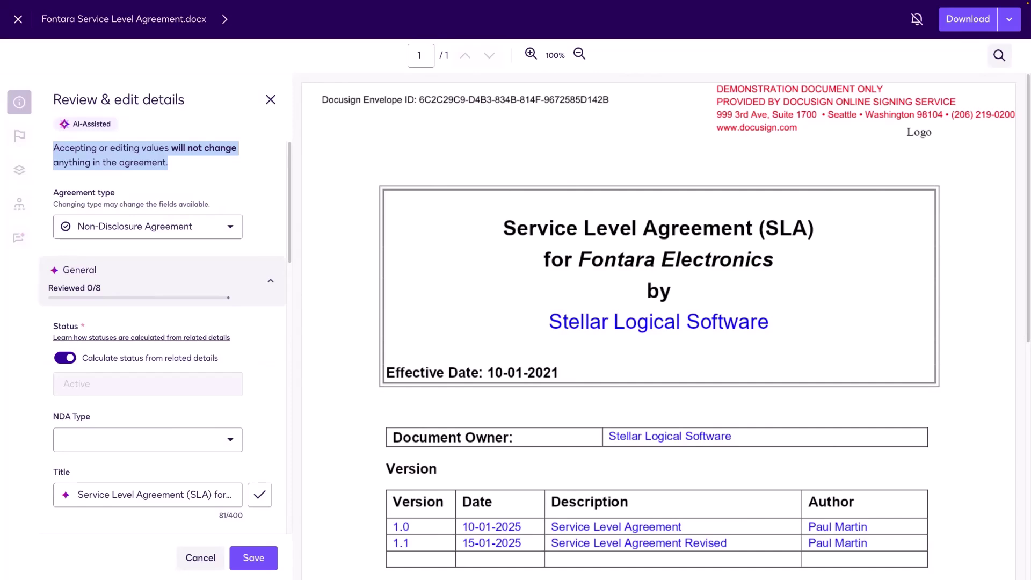
click(171, 180)
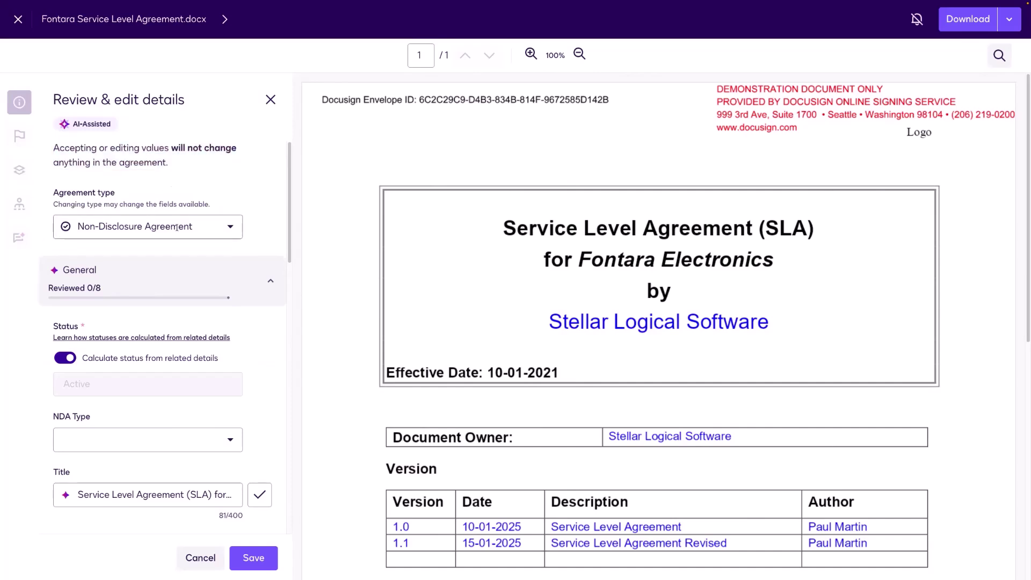
Try to change the agreement type to Order Form, read the change notice, and cancel the change.
click(232, 230)
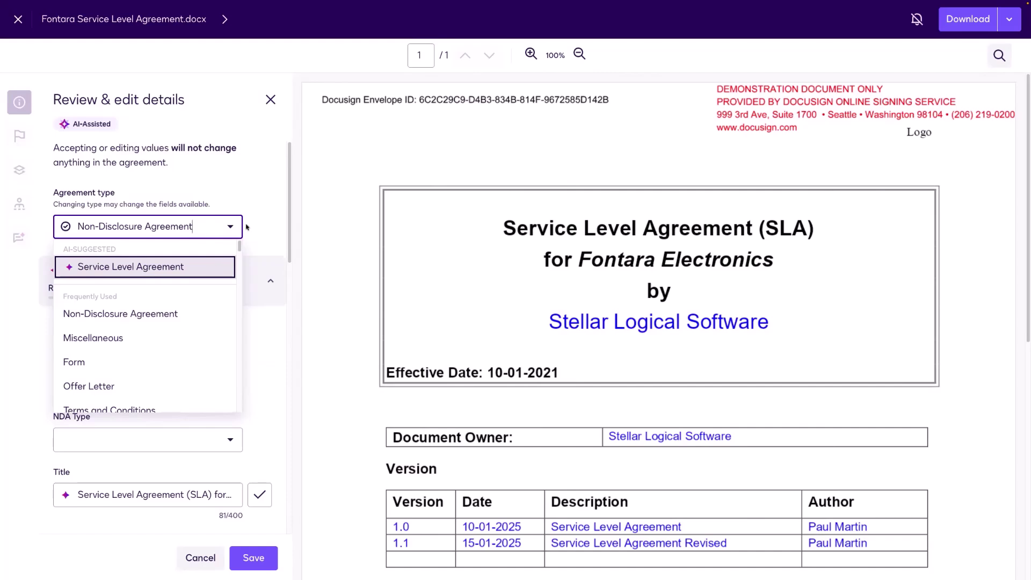
scroll(204, 274, down, 2)
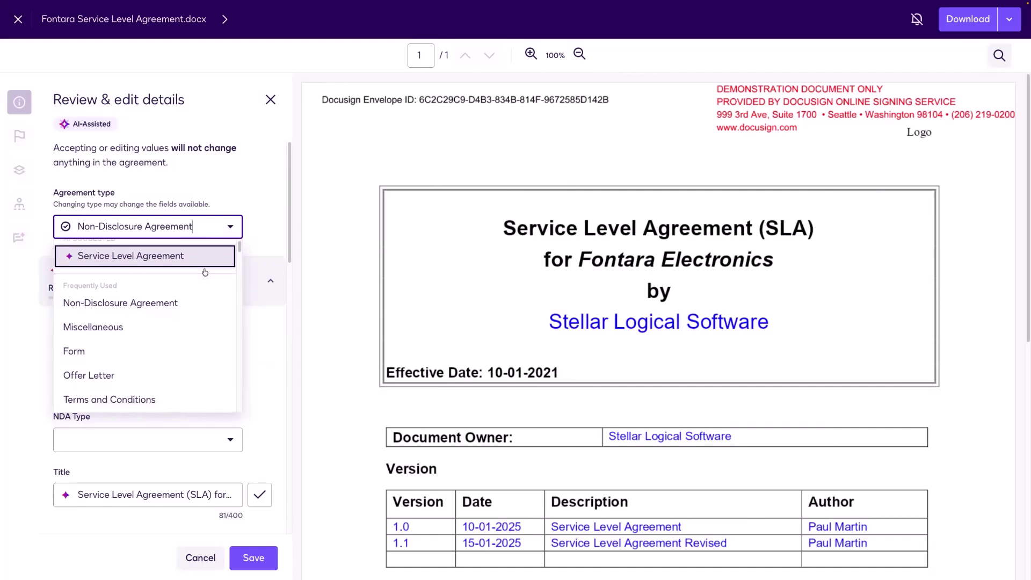
scroll(203, 275, down, 3)
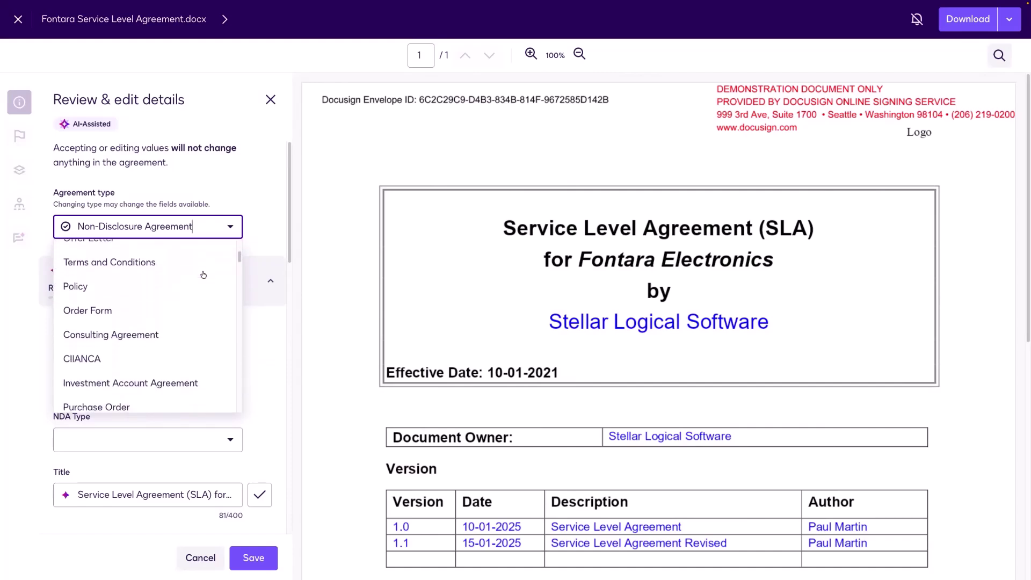
scroll(202, 275, down, 2)
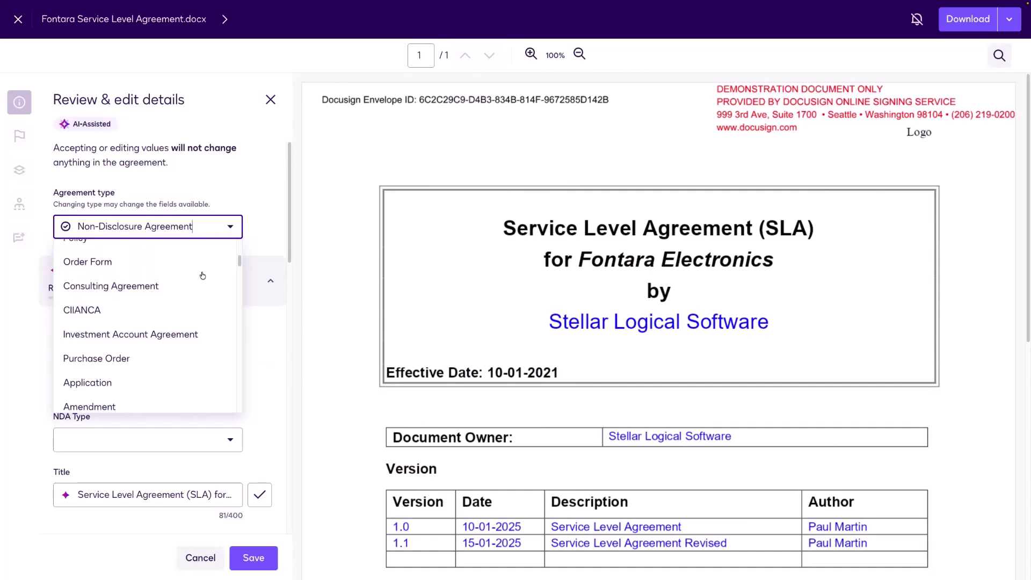
click(153, 272)
drag(577, 114, 337, 108)
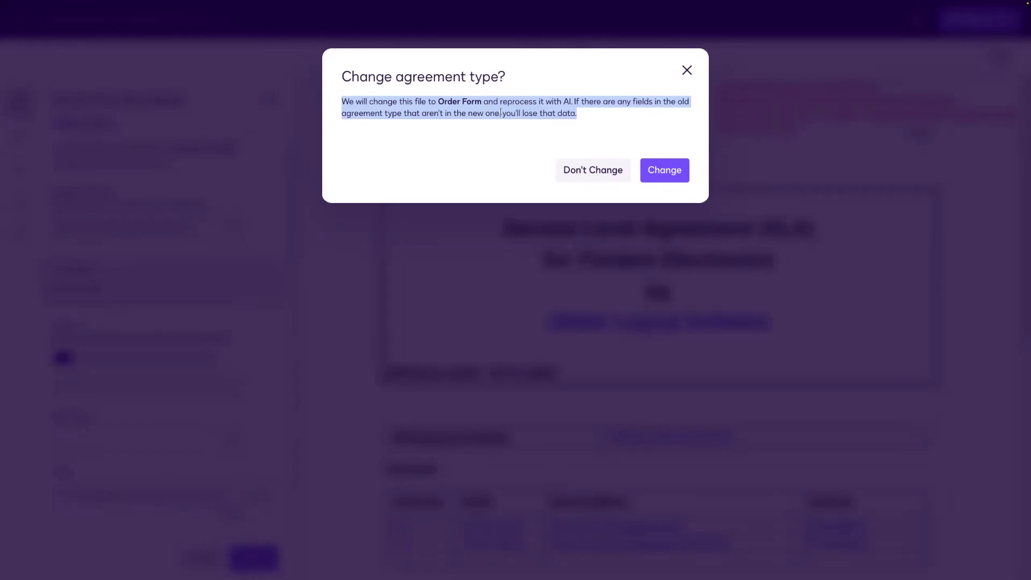
click(687, 71)
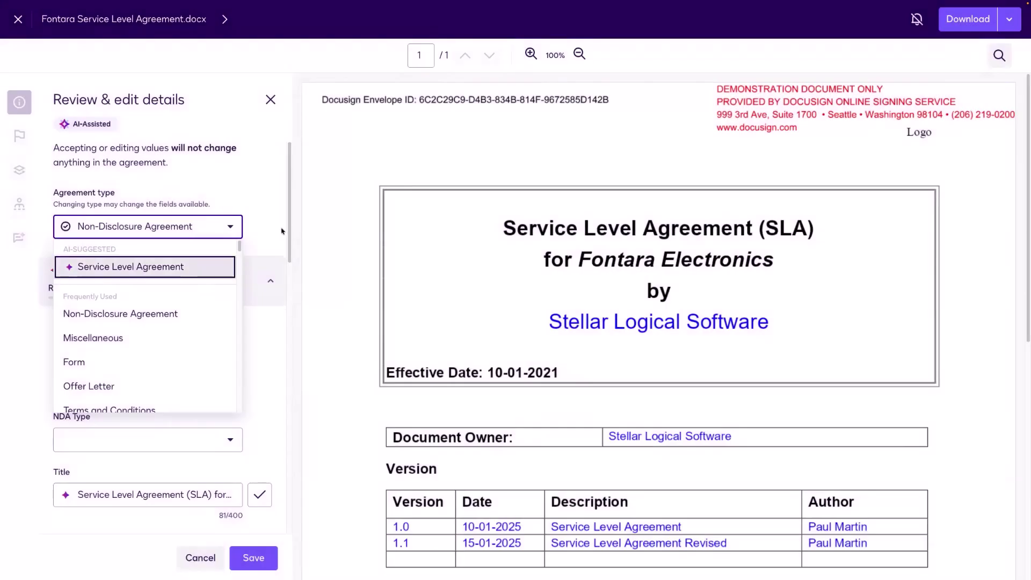
click(247, 290)
Accept the suggested parties Stellar Logical Software and Fontara Electronics, along with the suggested execution and effective dates.
scroll(247, 290, down, 3)
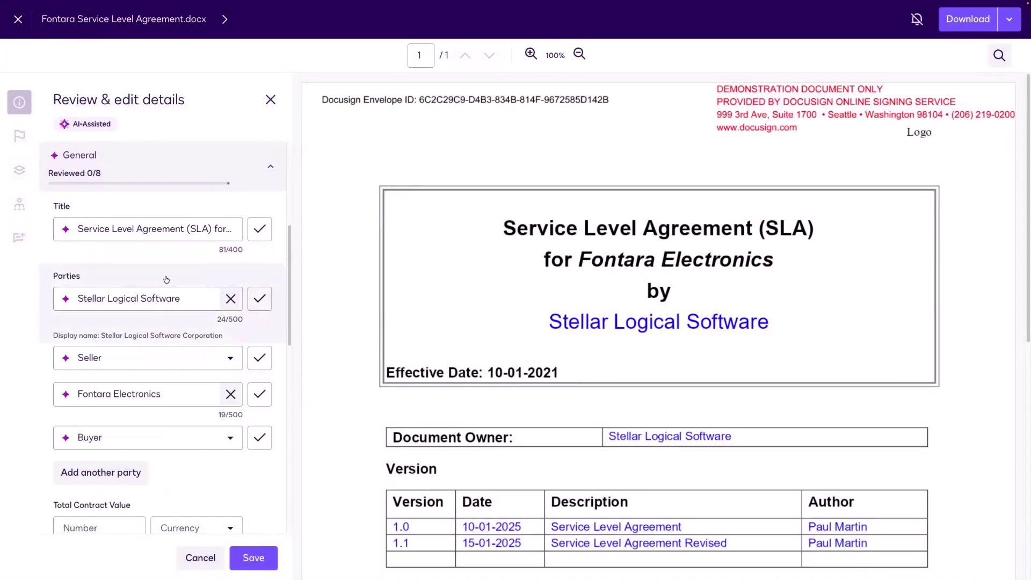
click(85, 280)
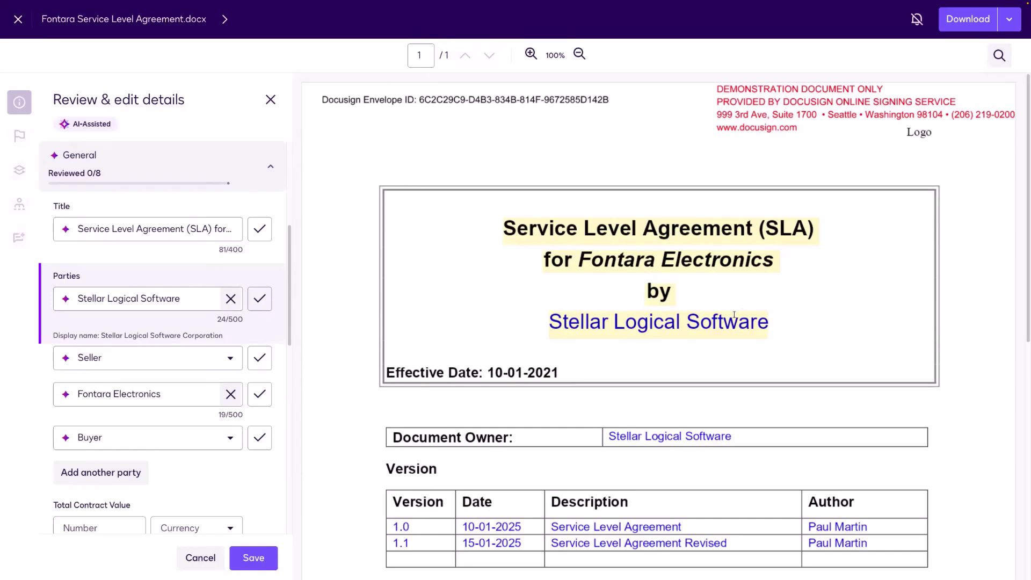
click(259, 298)
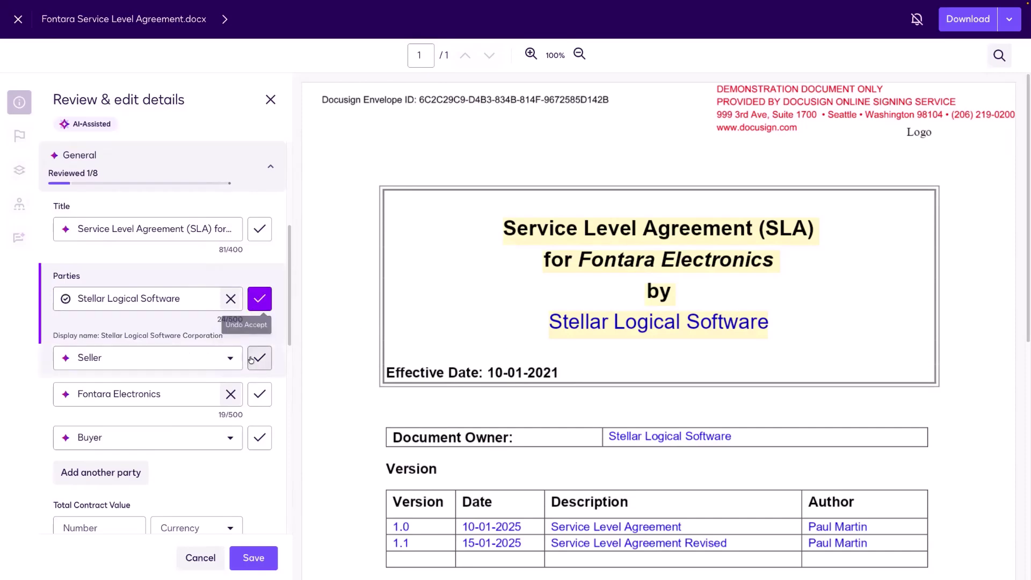
click(260, 394)
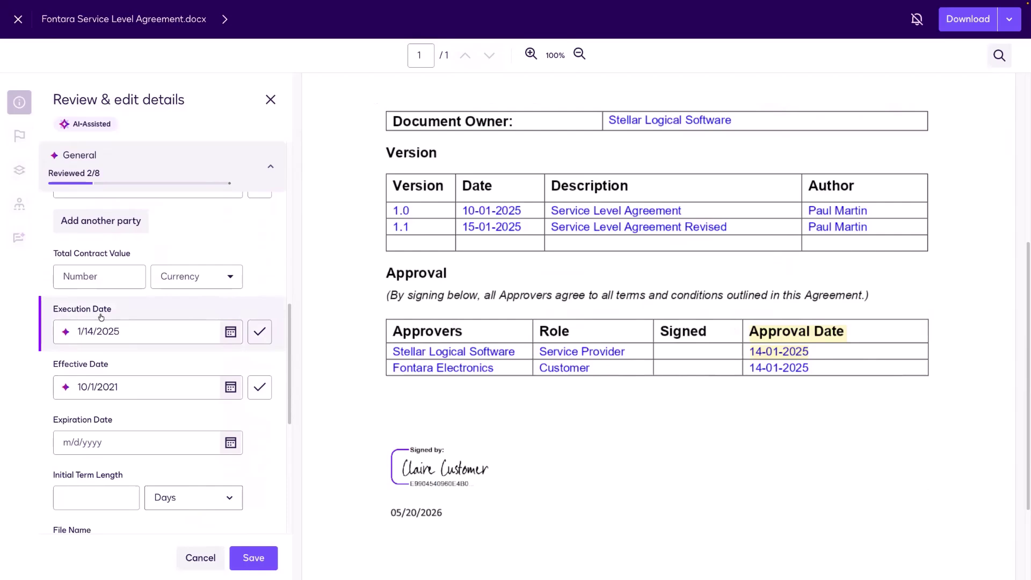
click(259, 331)
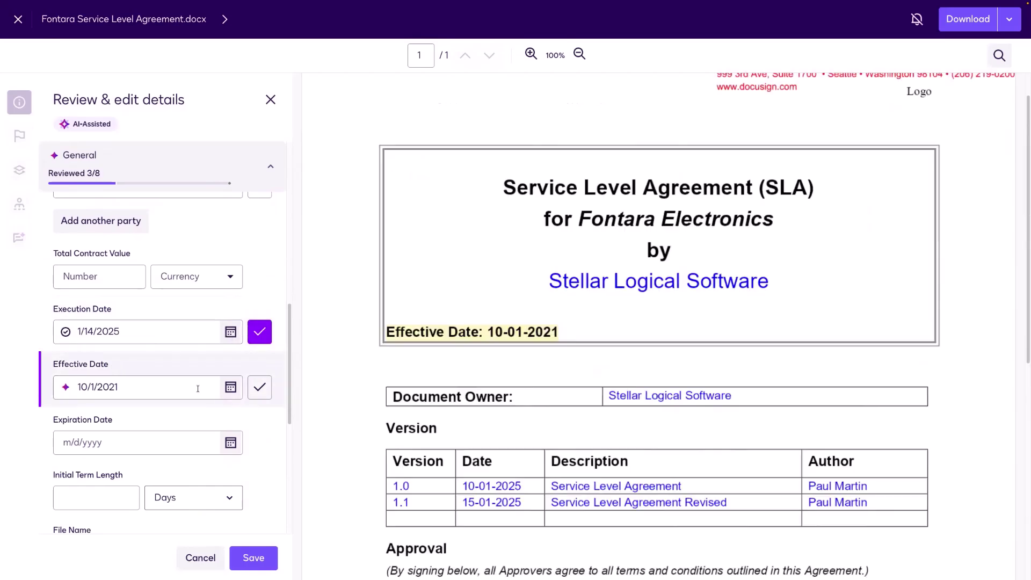
click(260, 387)
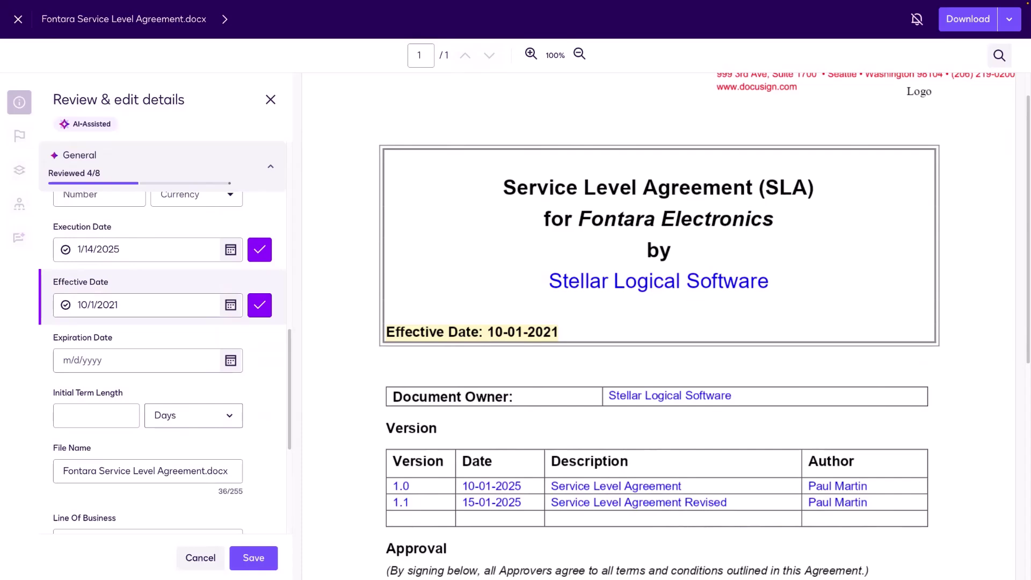
Set the expiration date to 1/14/2027, accept the suggested English language, and save the agreement details.
click(231, 360)
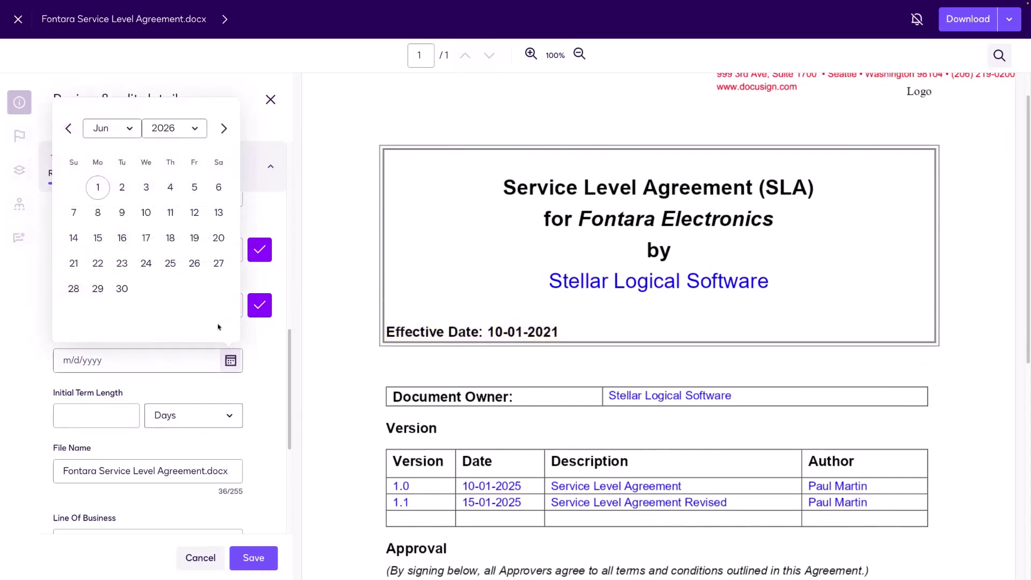
click(210, 364)
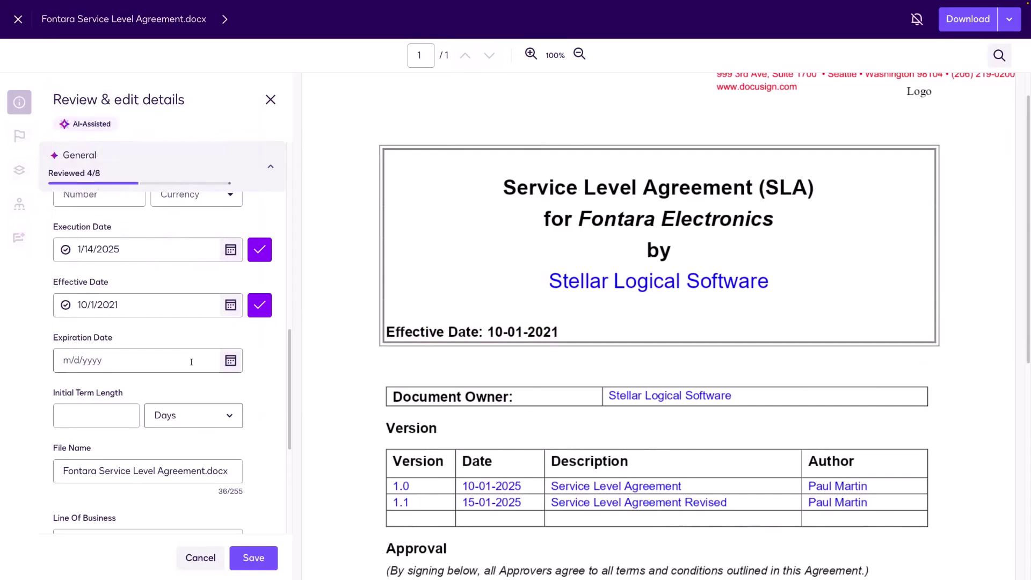
click(191, 362)
text(1/1)
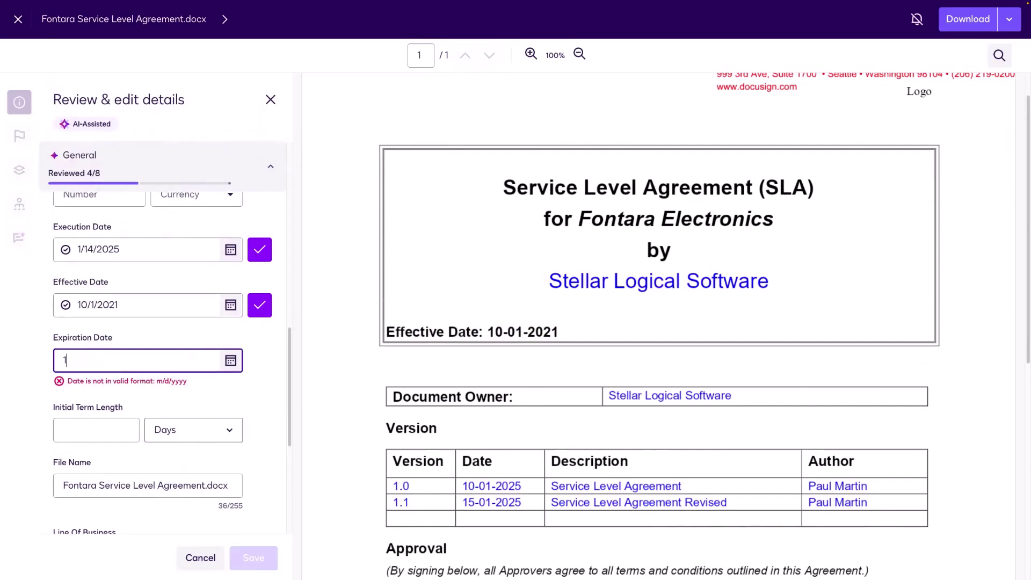
text(4/2027)
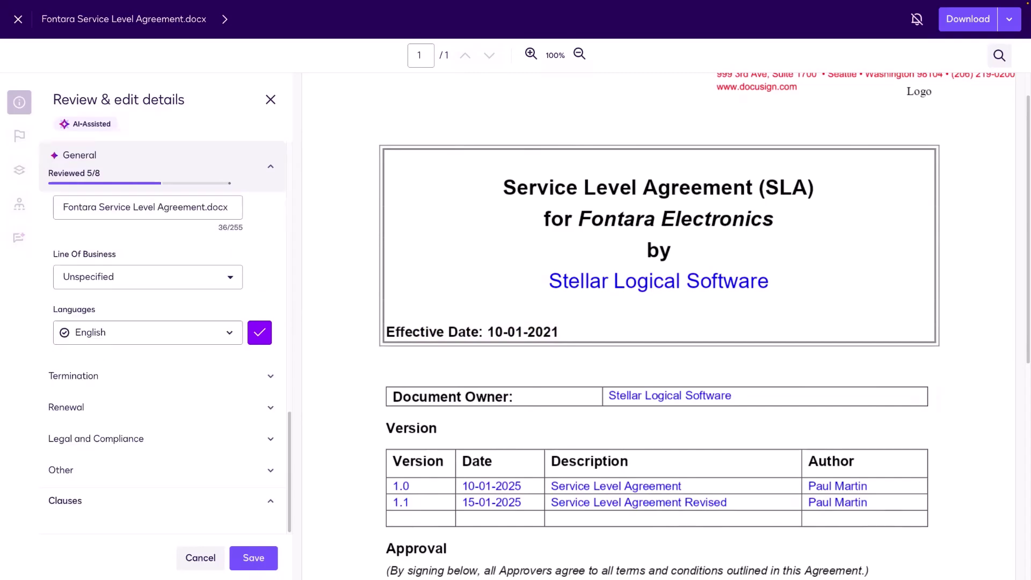
click(252, 560)
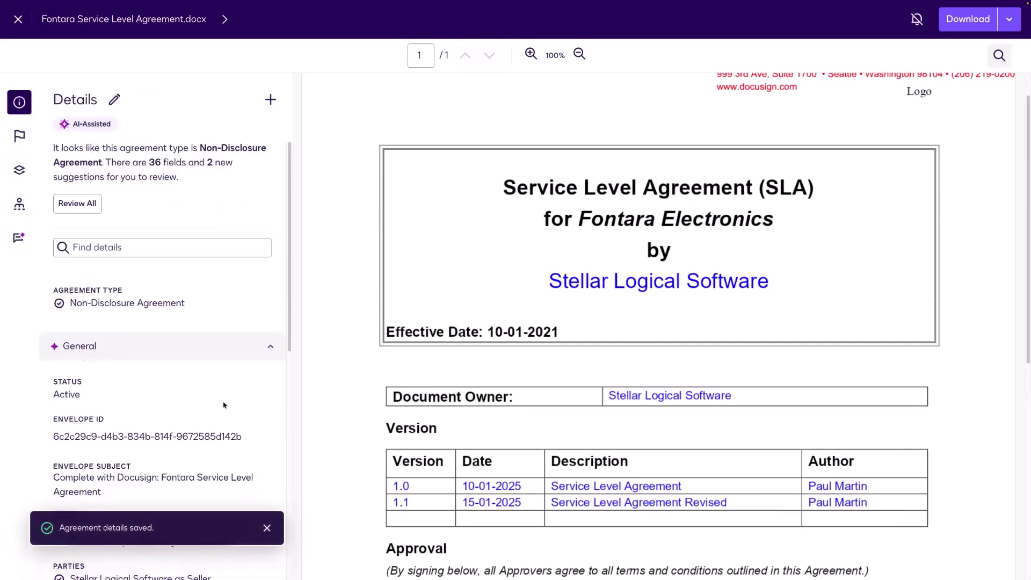
Reopen the agreement's details to check the remaining suggestions, and return to the completed documents without editing.
click(115, 100)
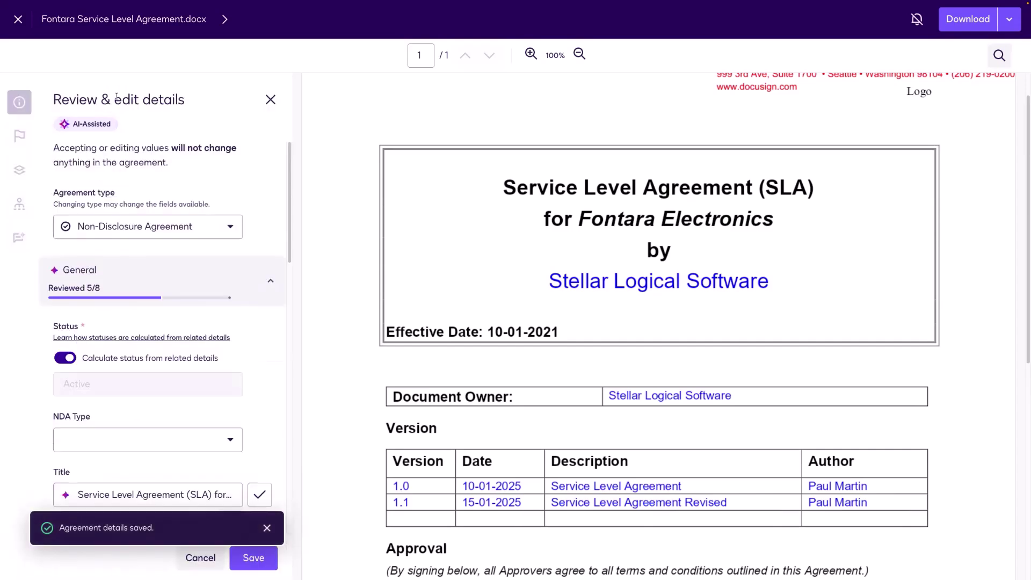
scroll(194, 328, down, 5)
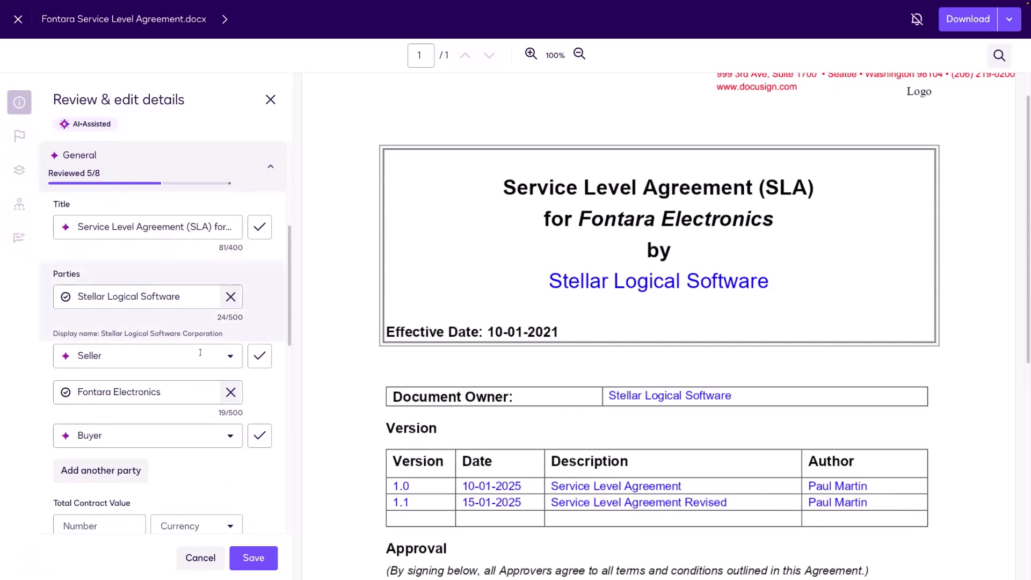
click(206, 553)
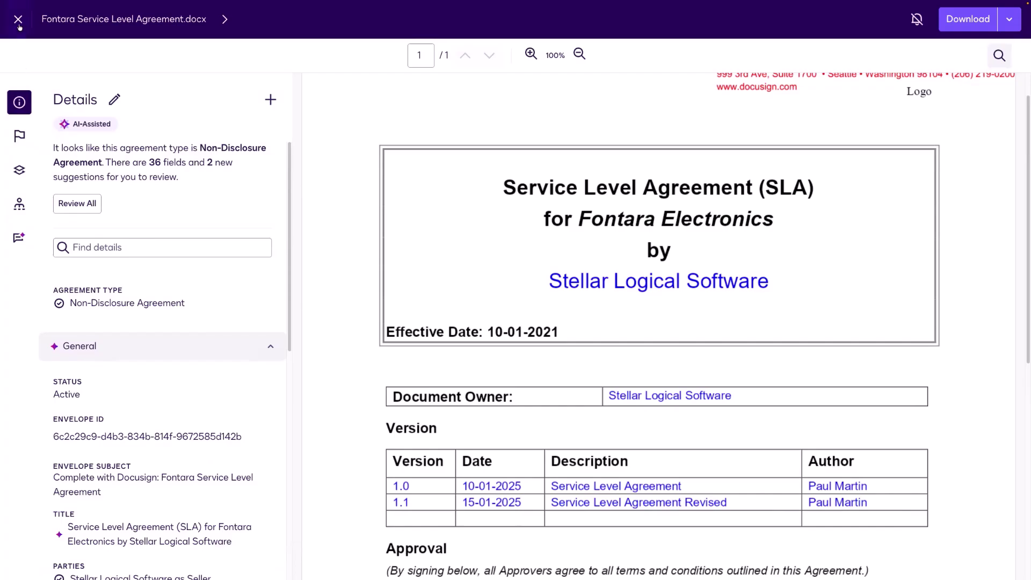
key(Escape)
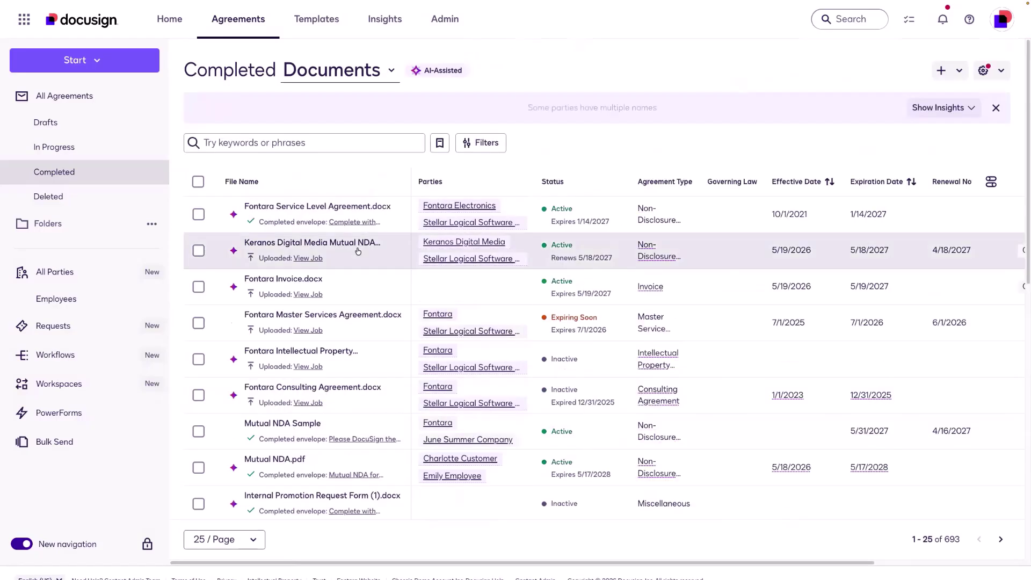
click(495, 144)
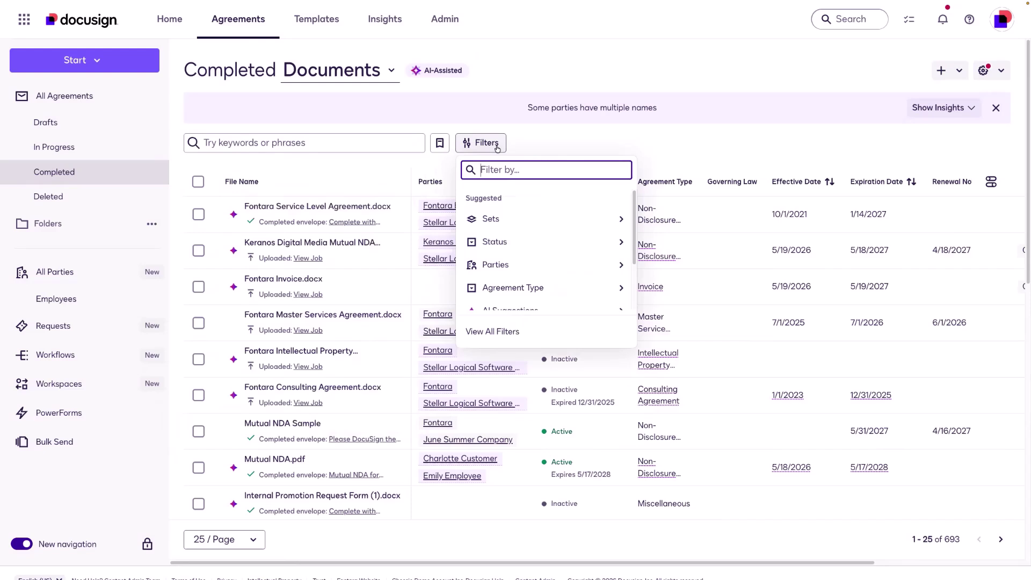
click(671, 141)
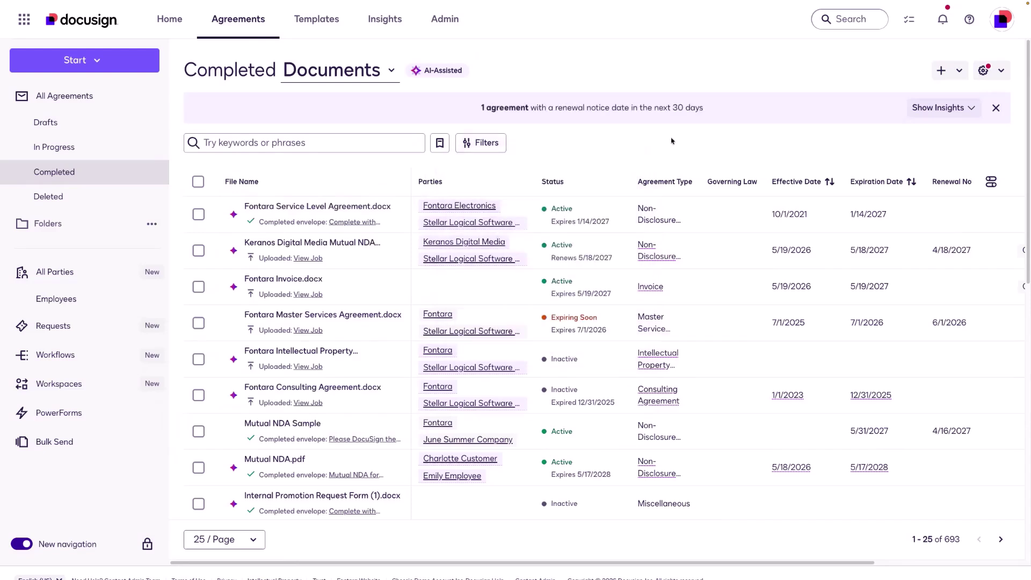
View the Agreements, Obligations and Renewals dashboards in Insights, and go back to the Agreements dashboard.
click(378, 23)
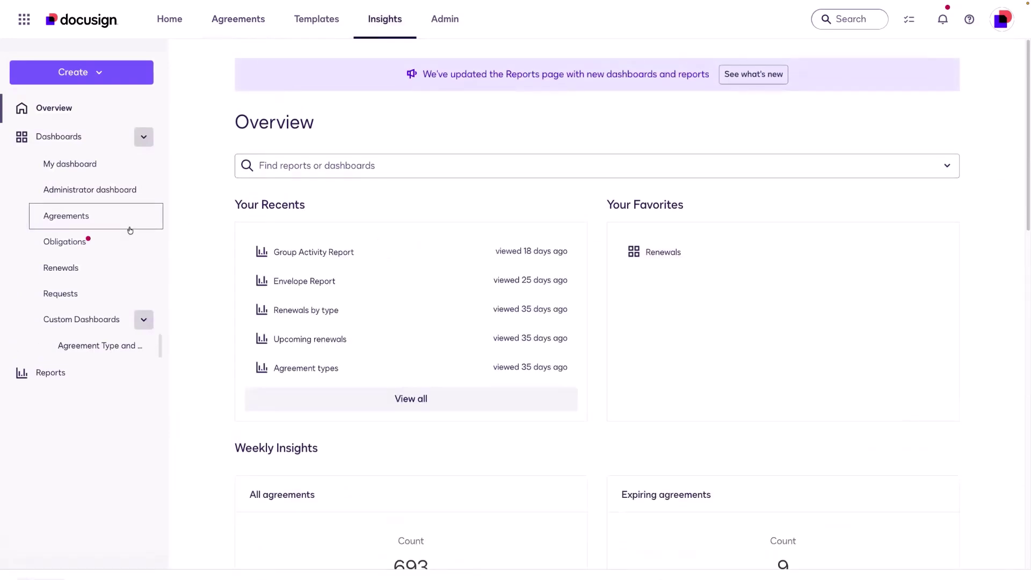
click(110, 229)
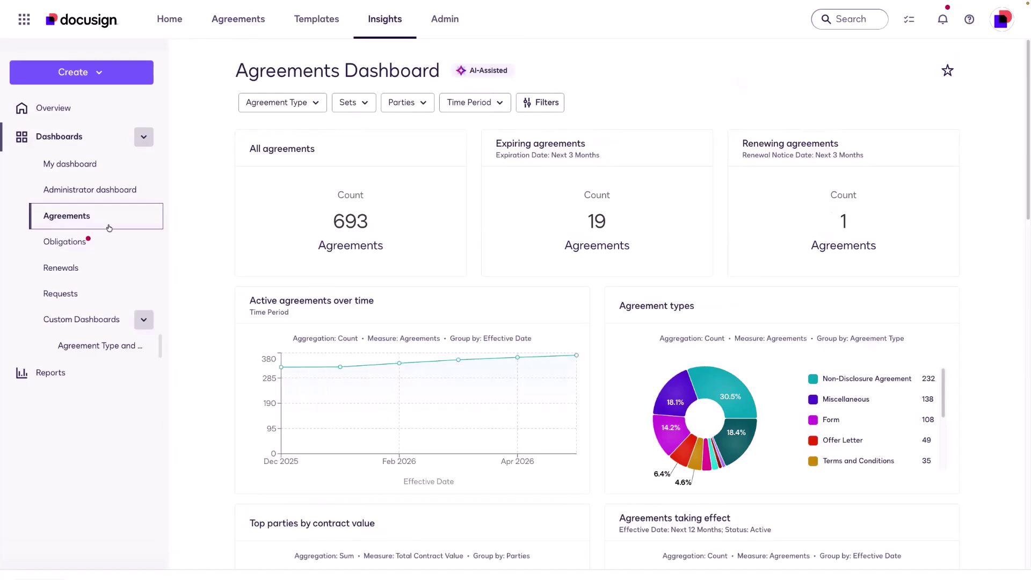
click(106, 245)
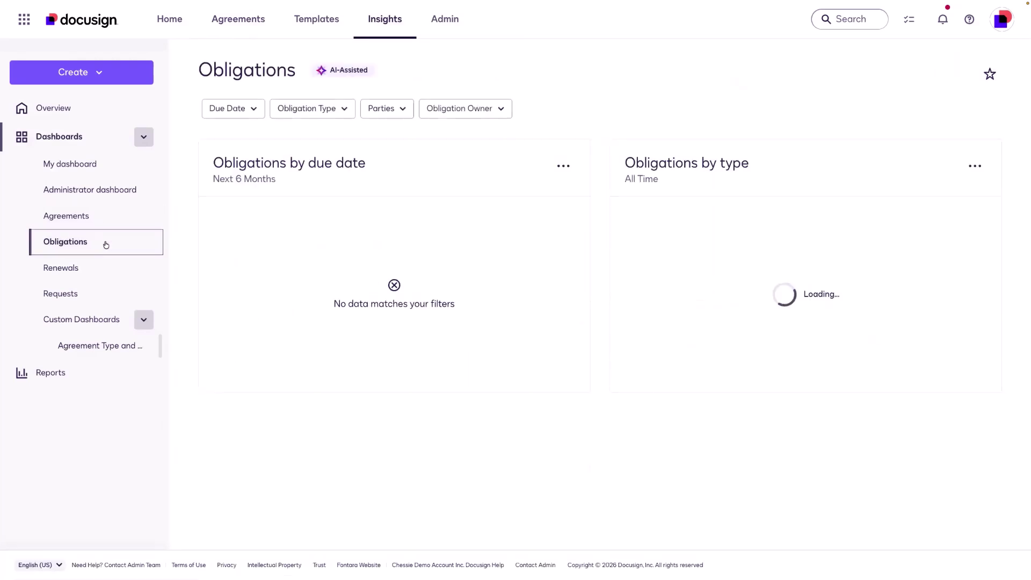
click(99, 267)
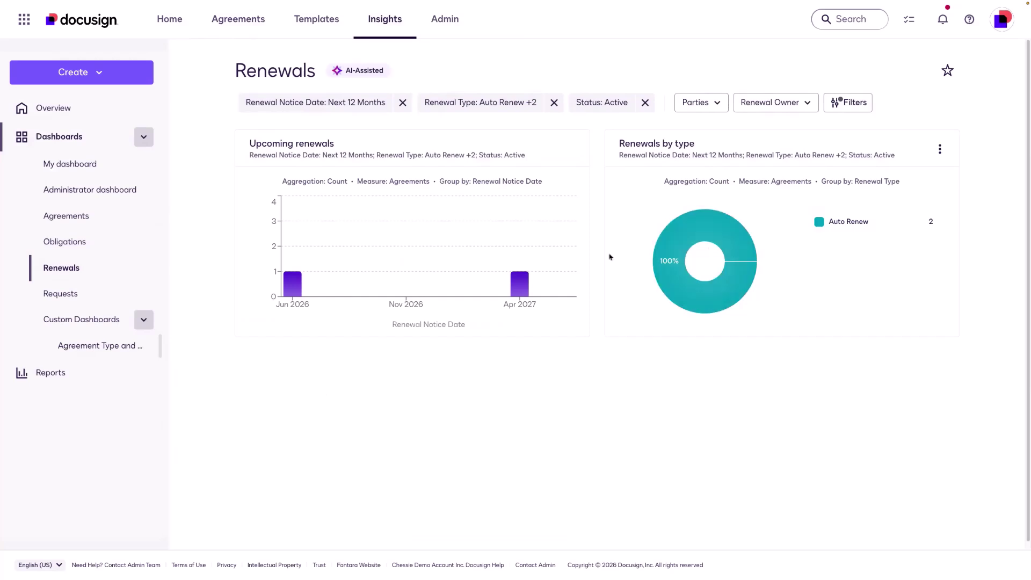
click(103, 225)
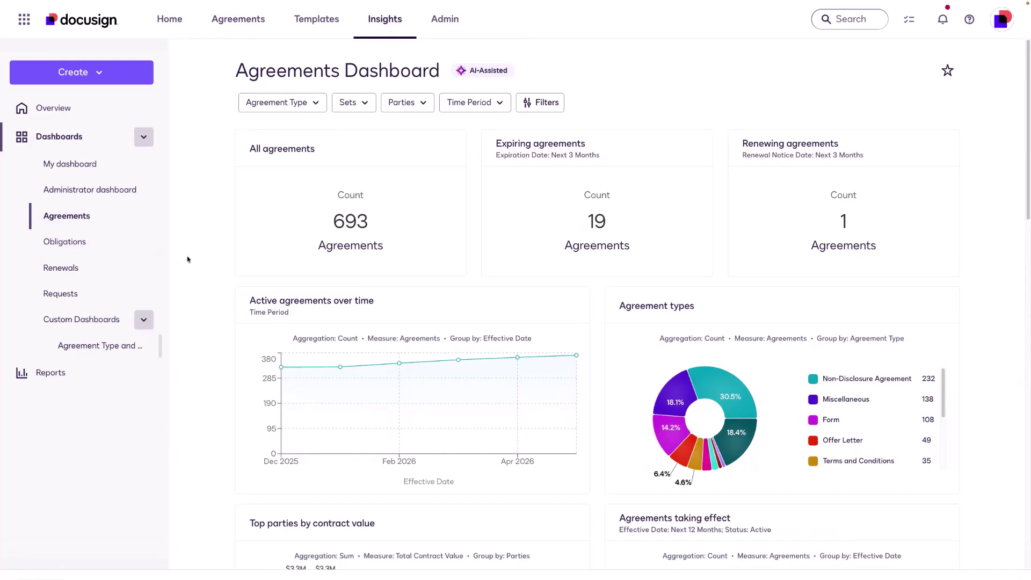
Filter the completed documents by AI Suggestions: Needs Review to examine them, and clear the filter.
click(239, 26)
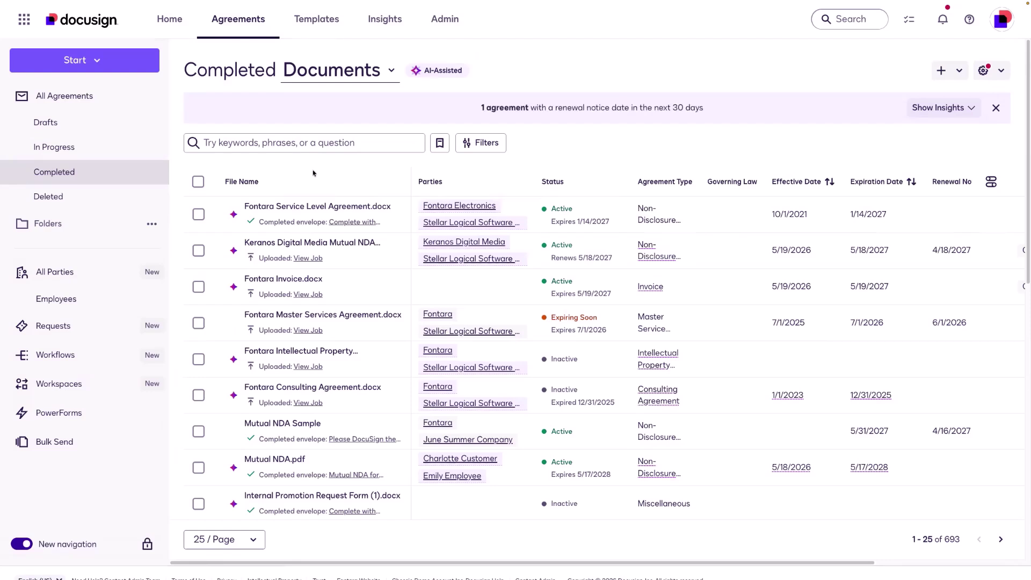
mouse_move(235, 219)
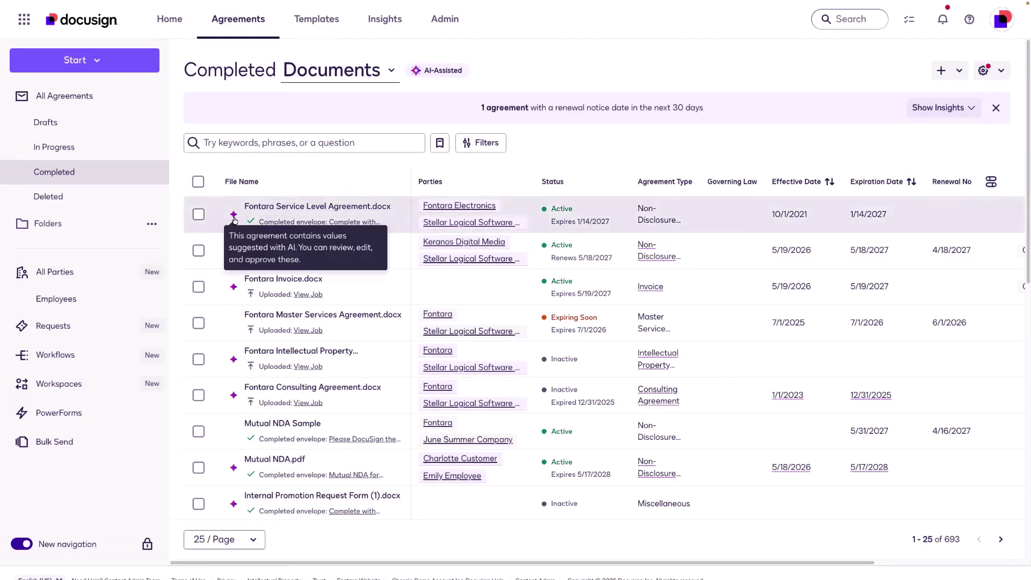
click(483, 144)
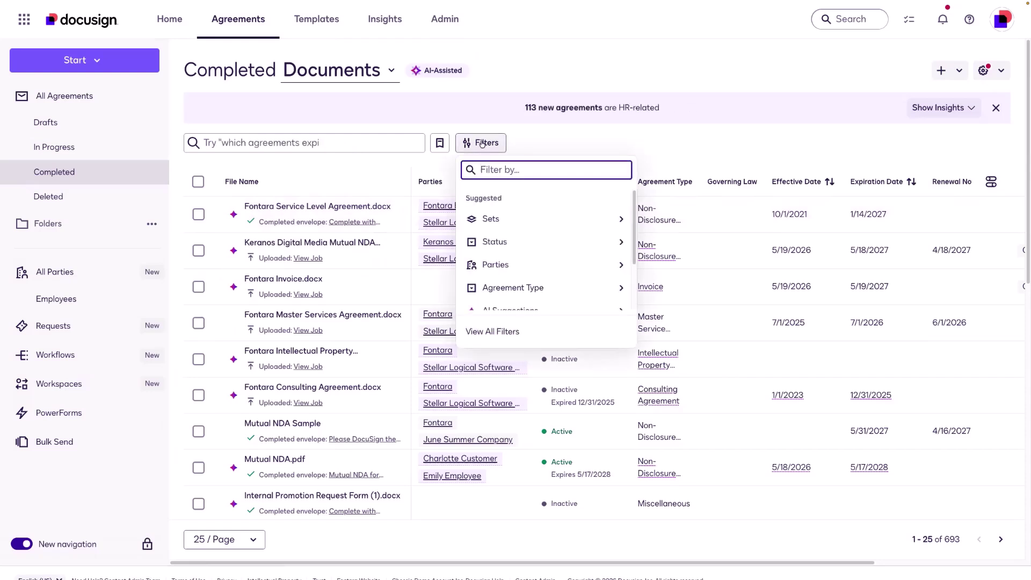
scroll(499, 258, down, 2)
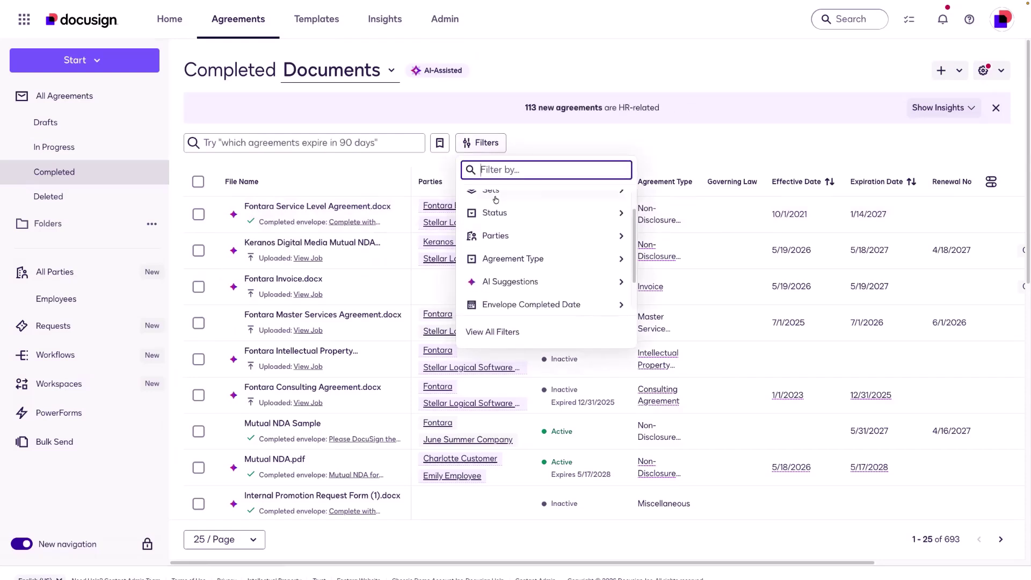
click(533, 281)
click(508, 214)
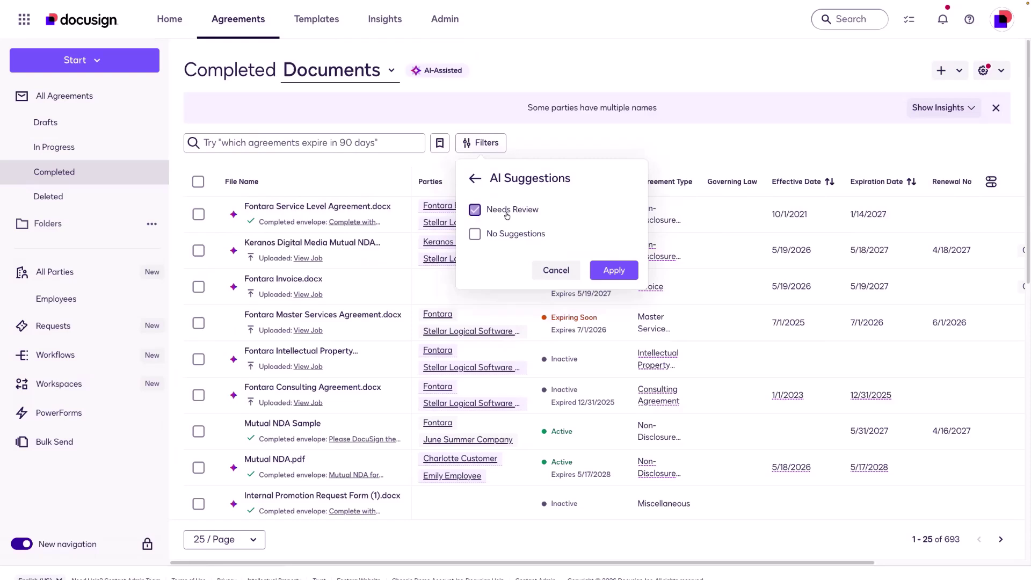
click(610, 274)
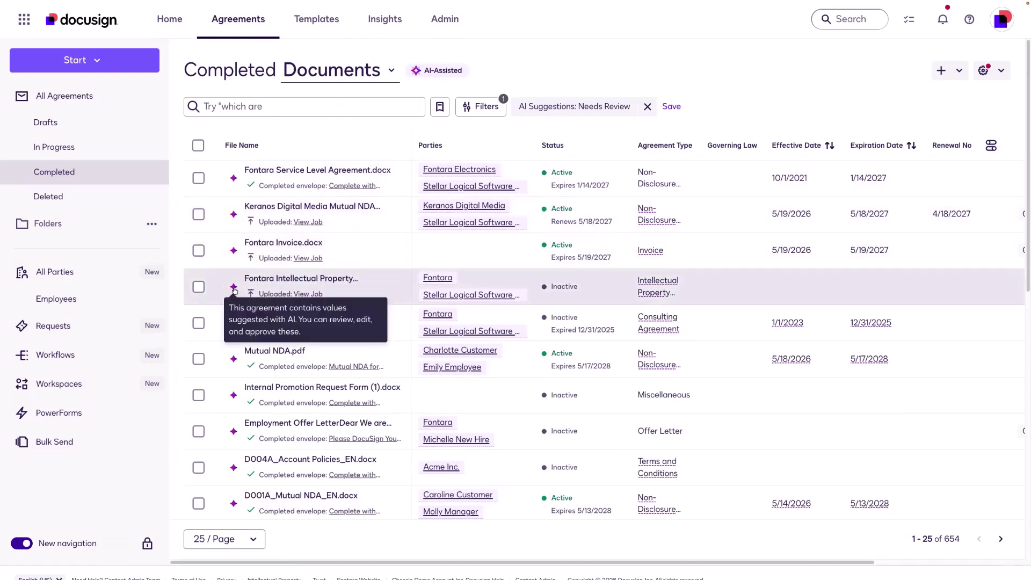
click(647, 106)
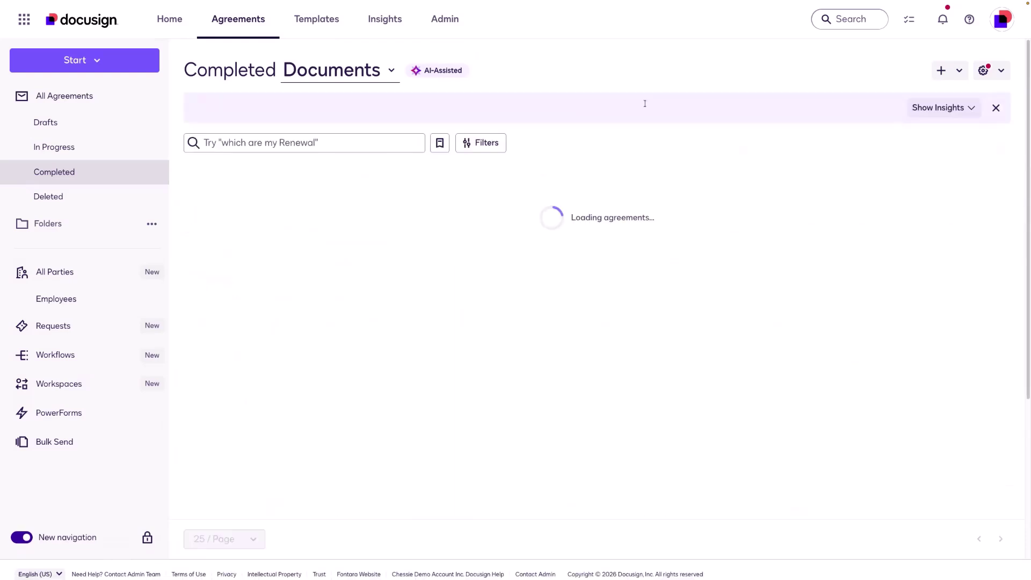